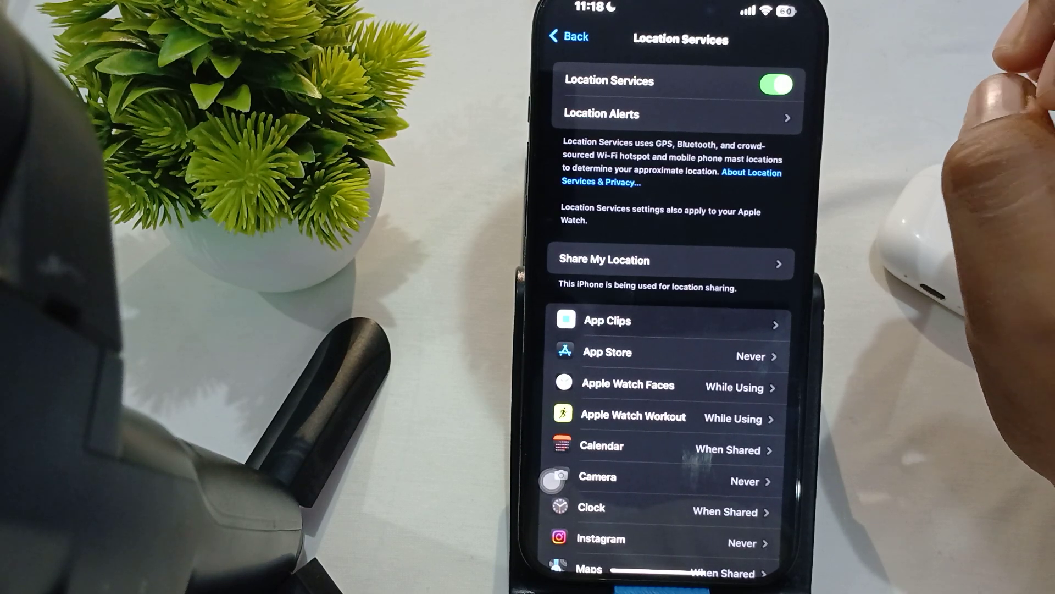
Leave Settings, reopen it from the App Library, and go to General
drag(660, 570, 725, 248)
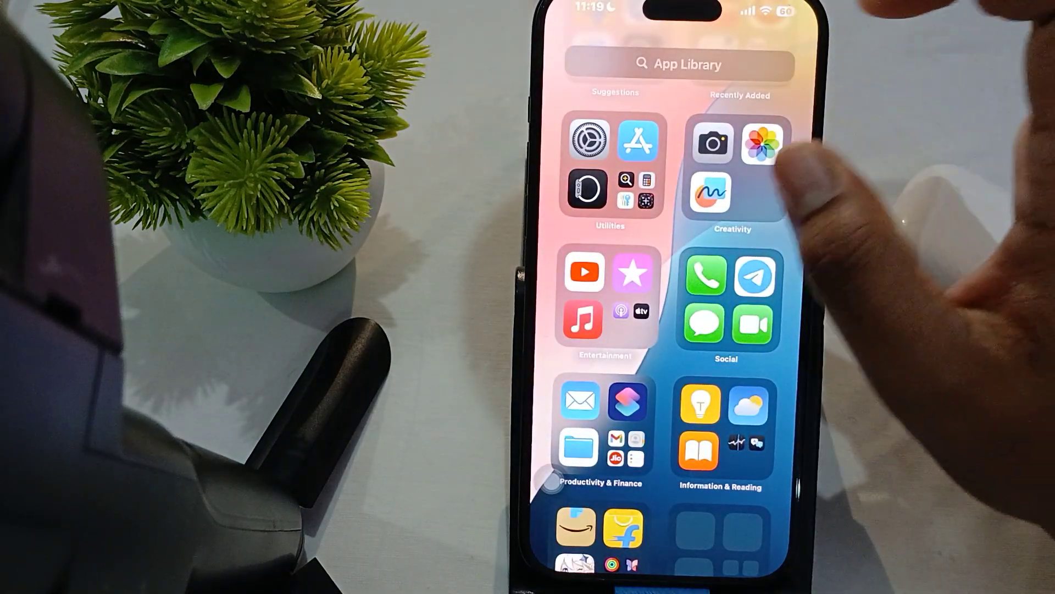
click(589, 139)
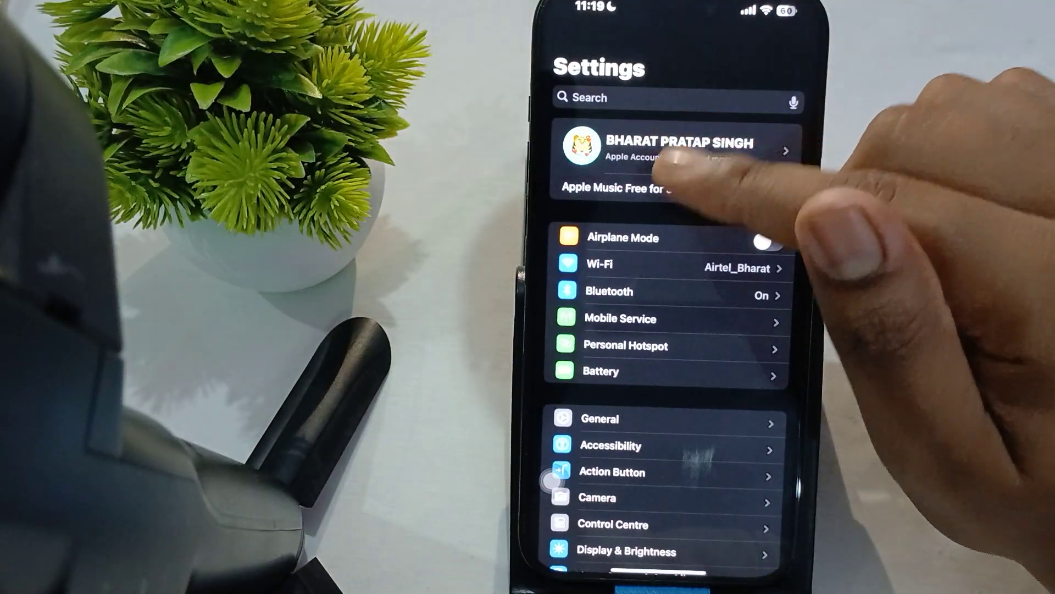
scroll(668, 330, down, 5)
click(684, 175)
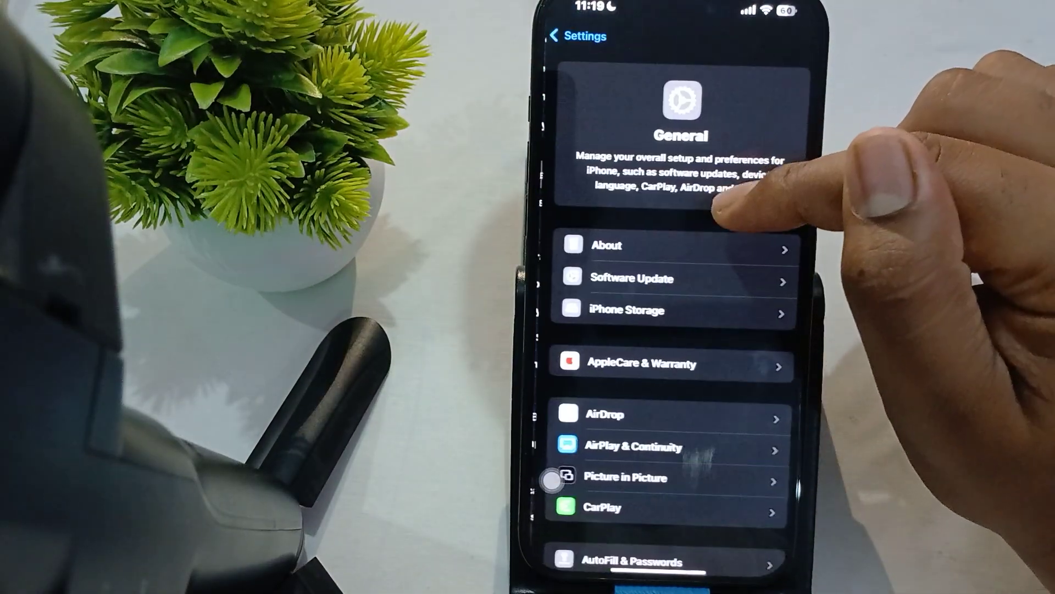
scroll(677, 363, down, 5)
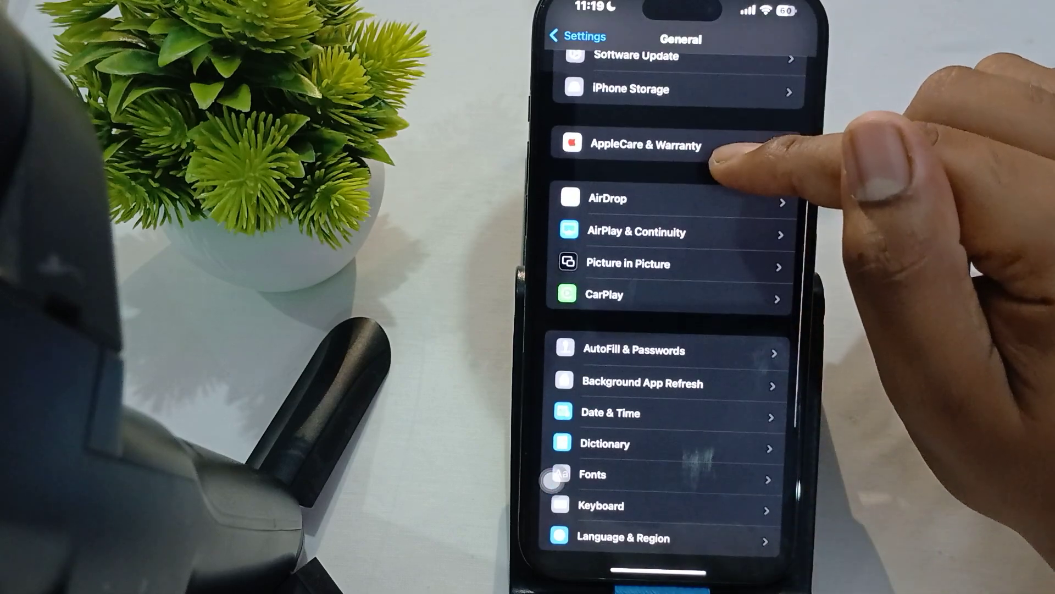
scroll(697, 280, down, 5)
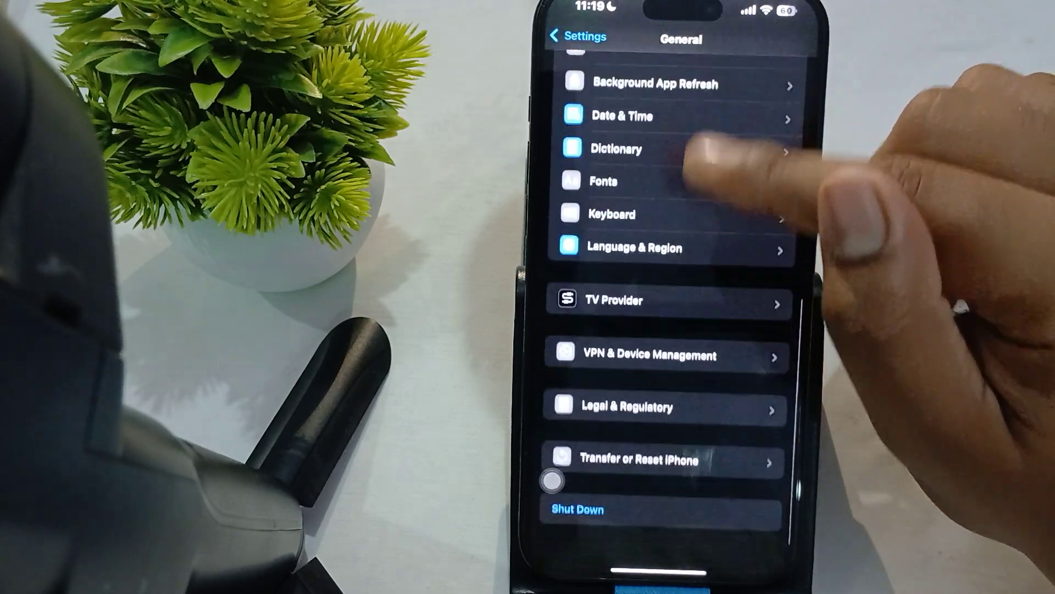
click(626, 467)
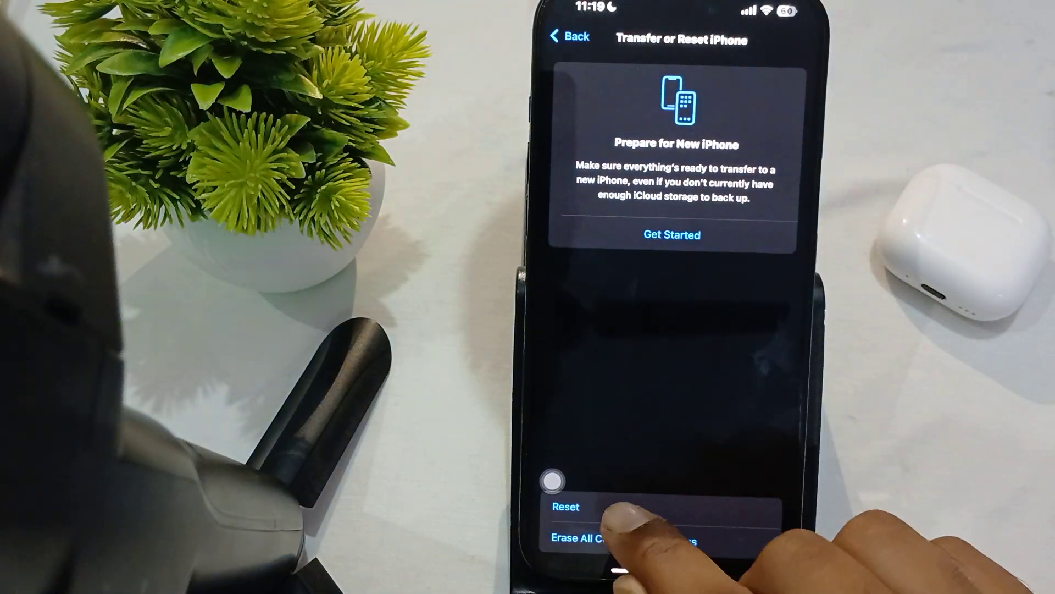
click(614, 506)
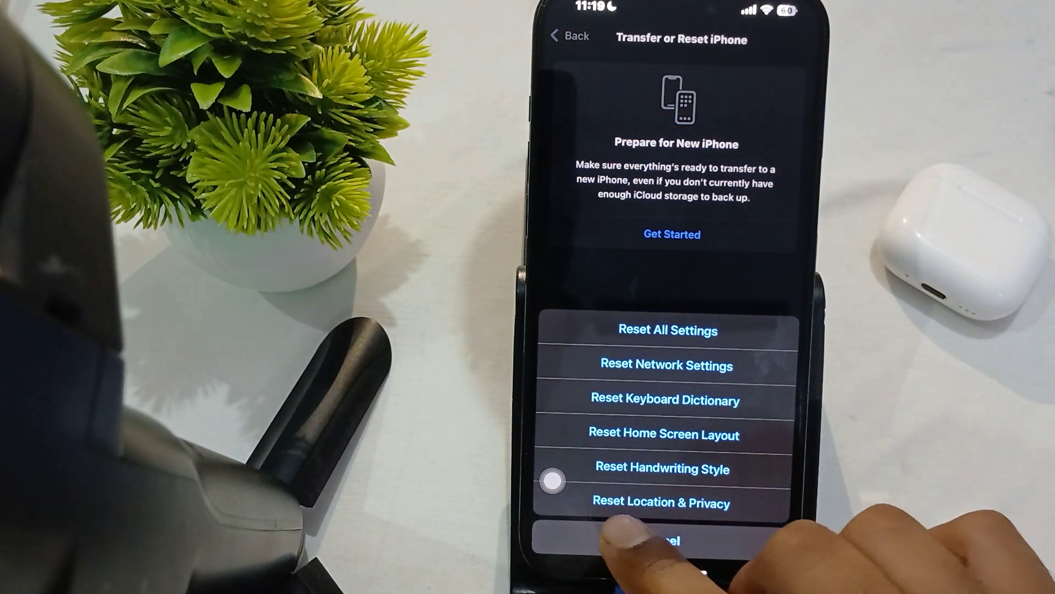
click(661, 504)
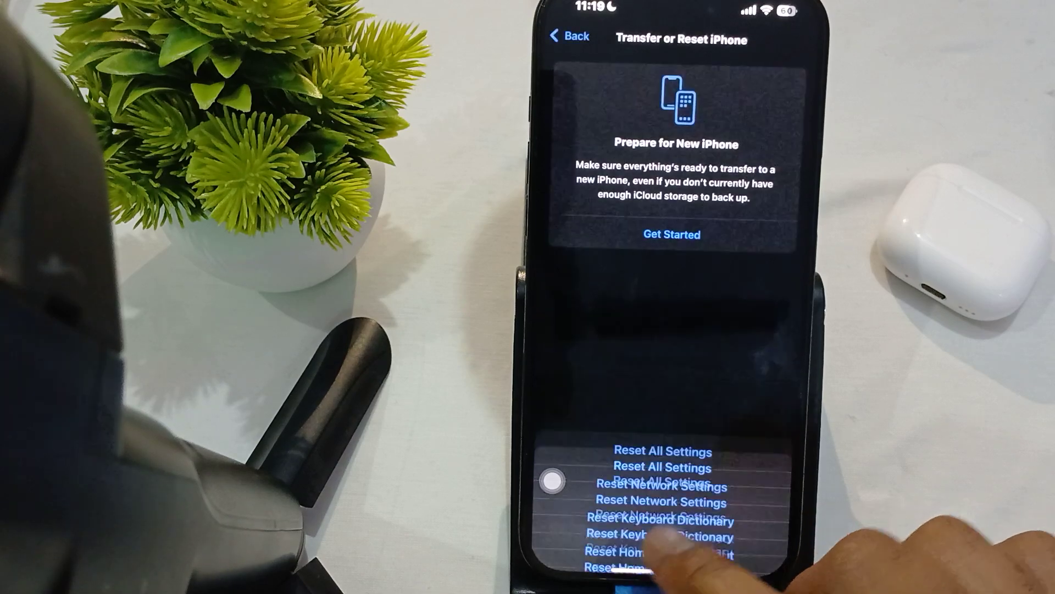
click(750, 483)
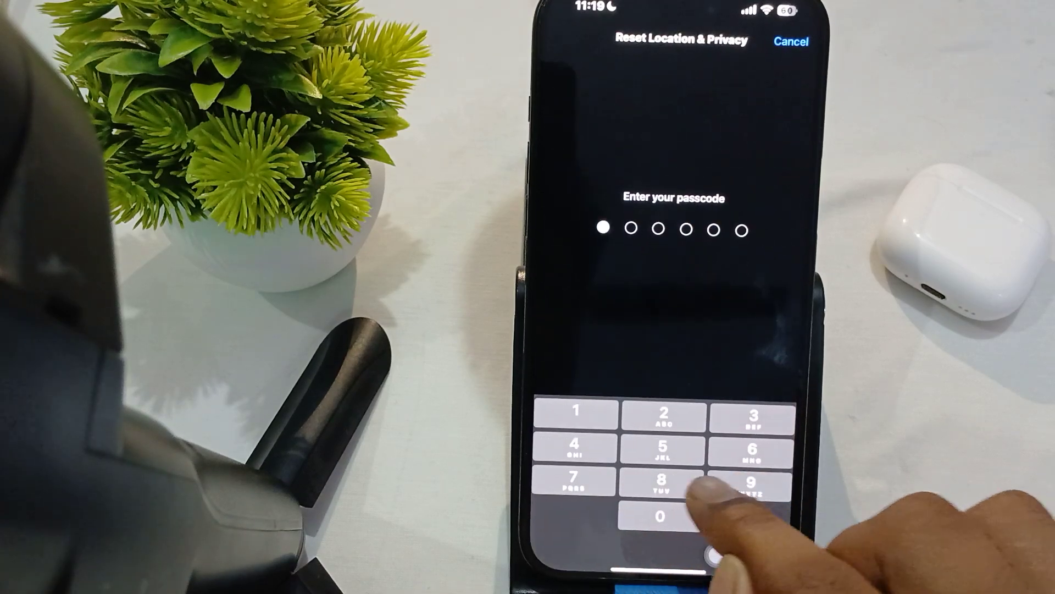
click(664, 479)
click(664, 450)
click(751, 482)
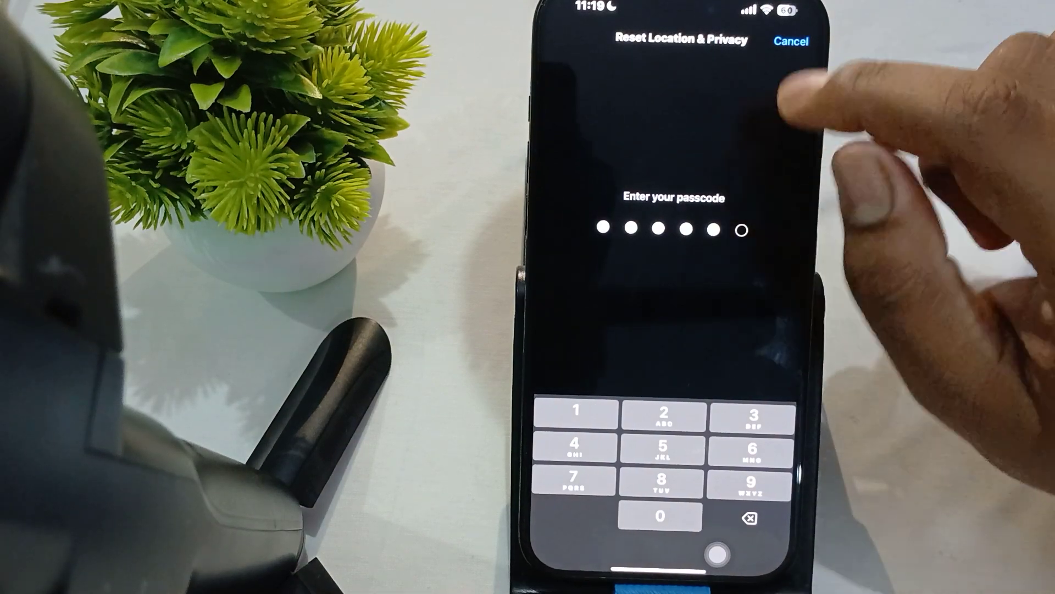
click(791, 40)
Back out to Settings and open the reset choices under General > Transfer or Reset iPhone
click(565, 33)
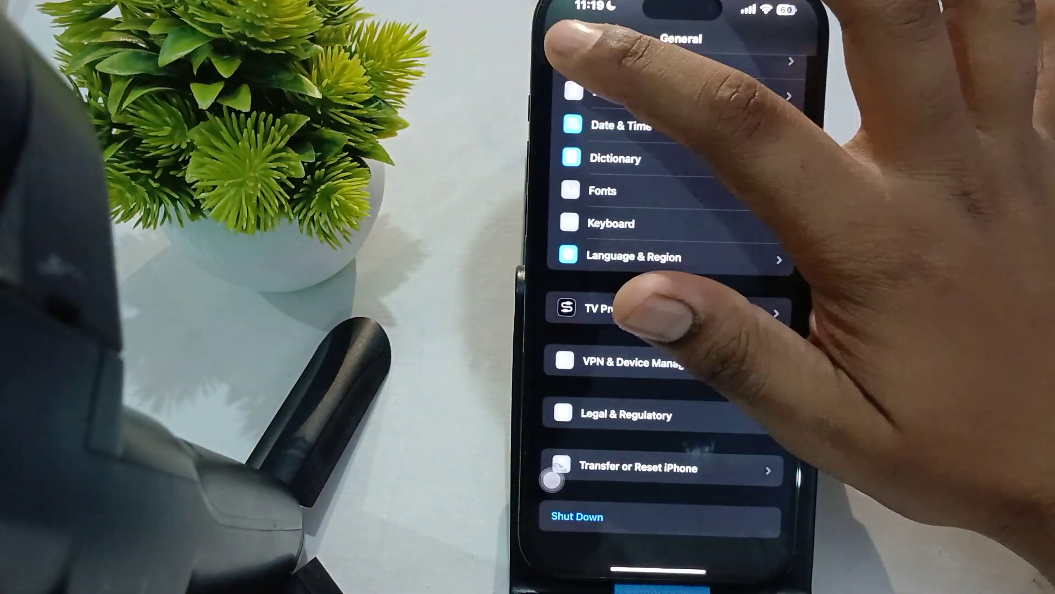
click(569, 36)
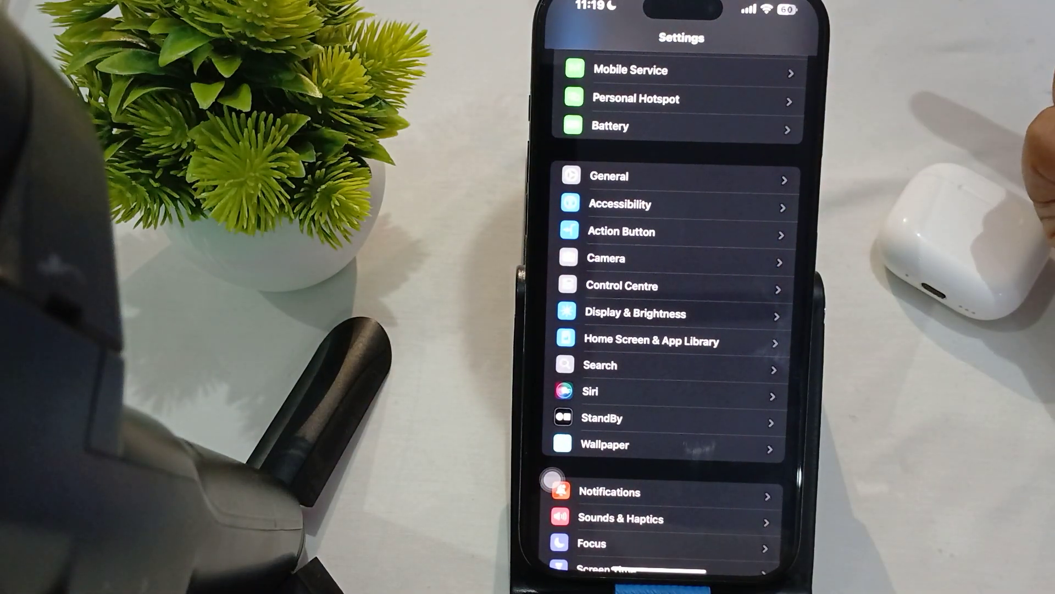
click(718, 176)
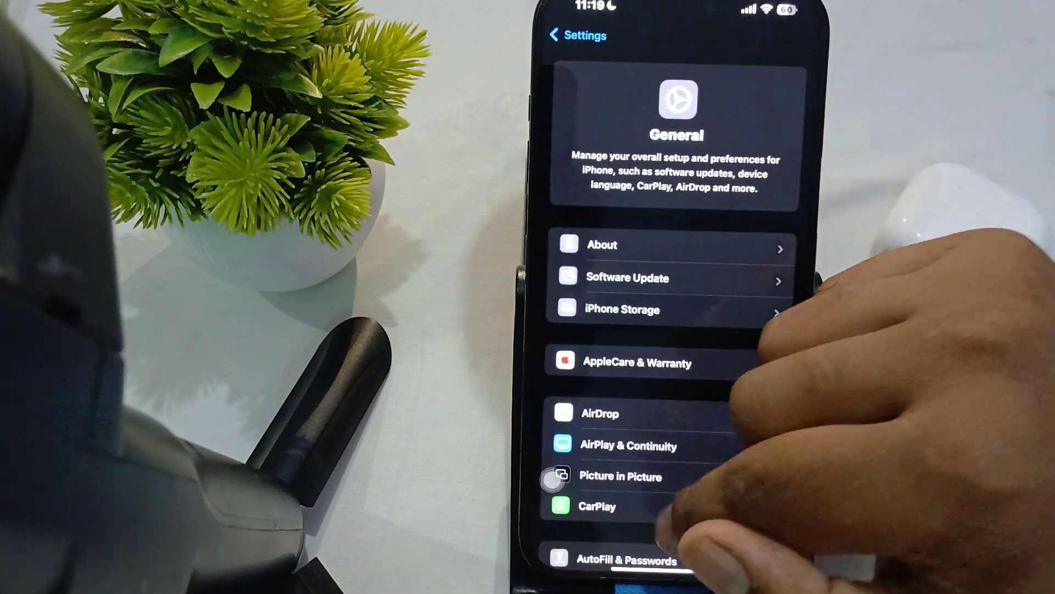
scroll(672, 371, down, 10)
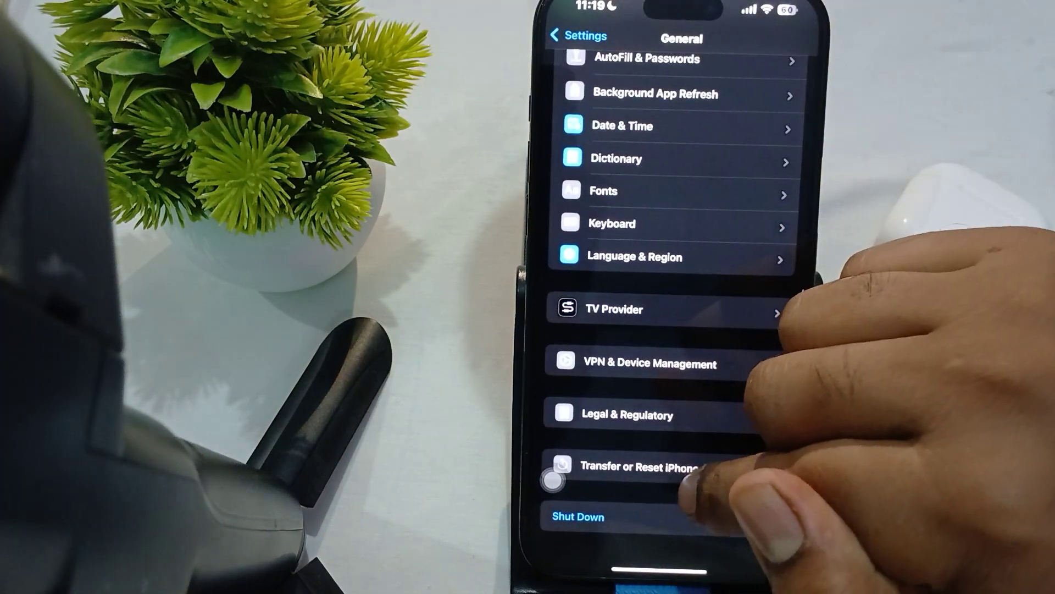
click(651, 468)
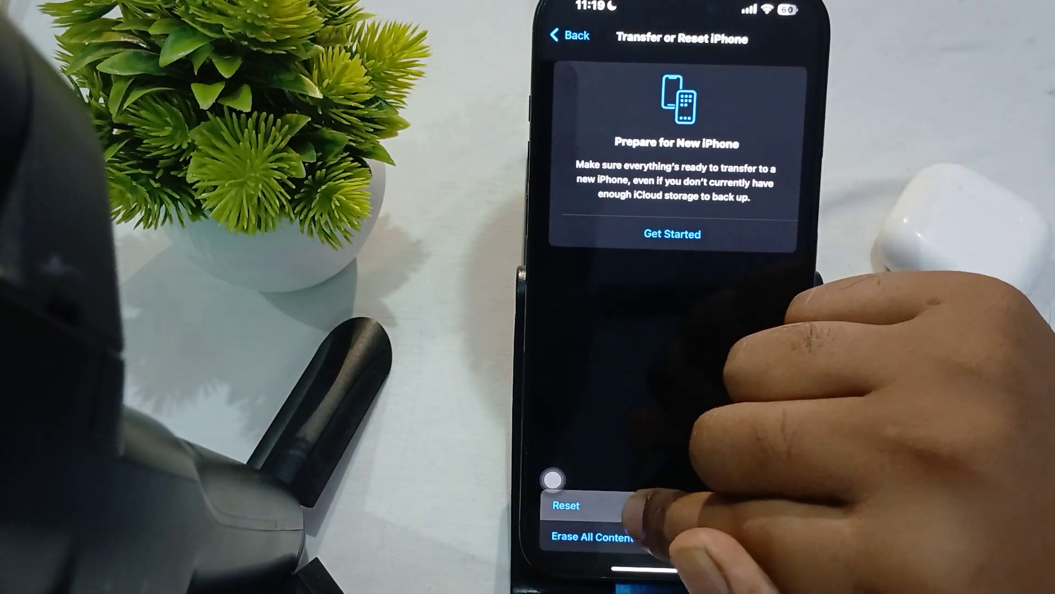
click(636, 505)
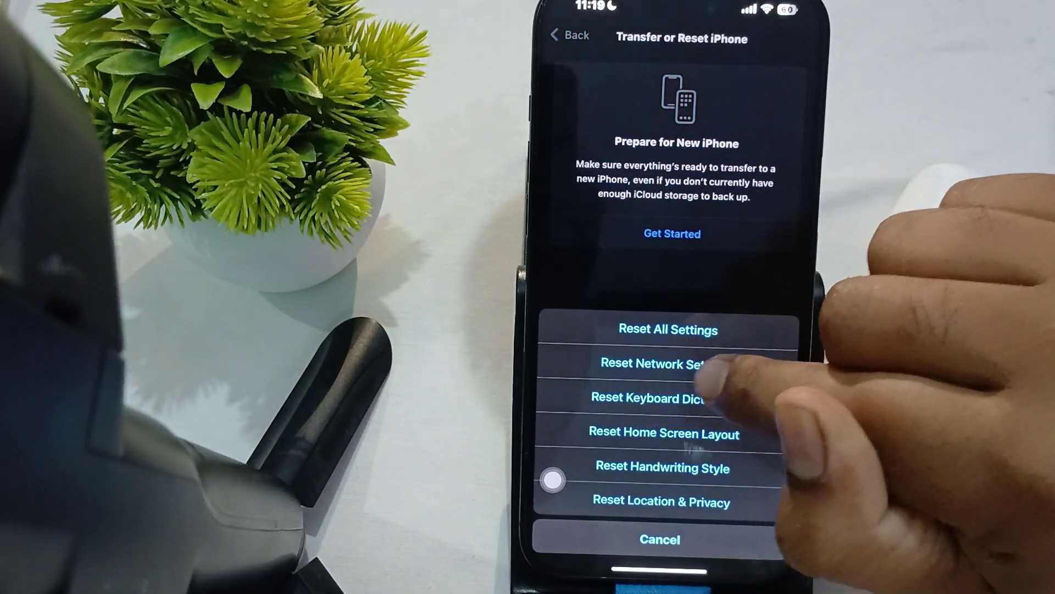
Choose Reset Network Settings to reach its passcode prompt, then leave Settings
click(664, 363)
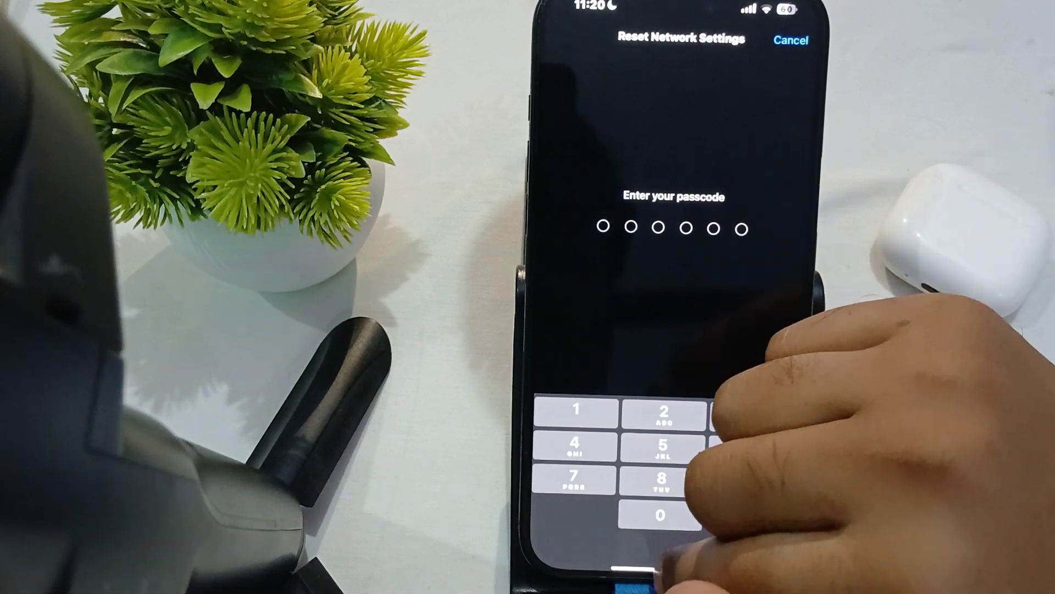
click(717, 554)
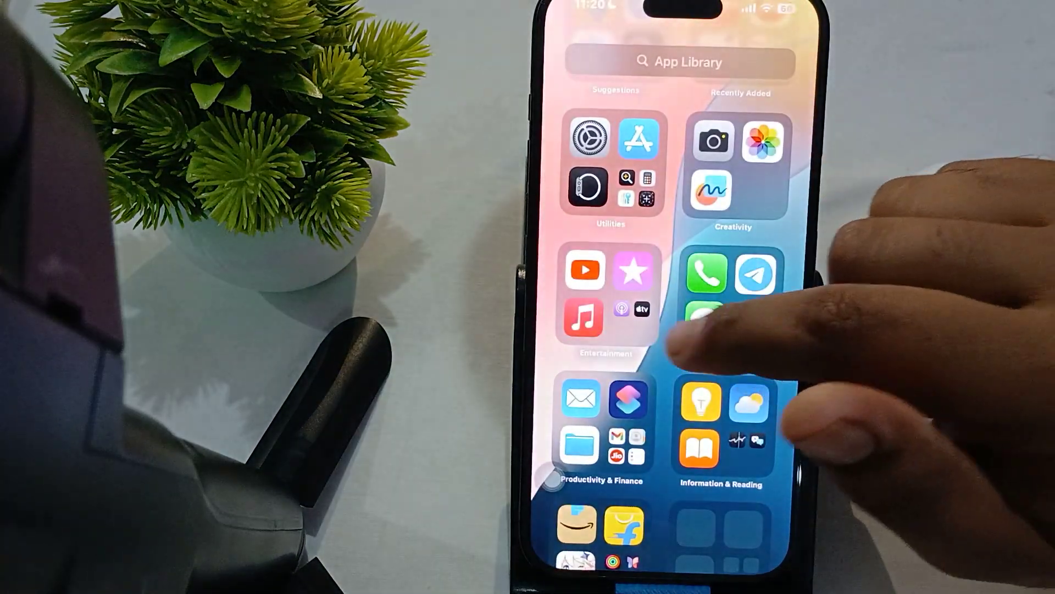